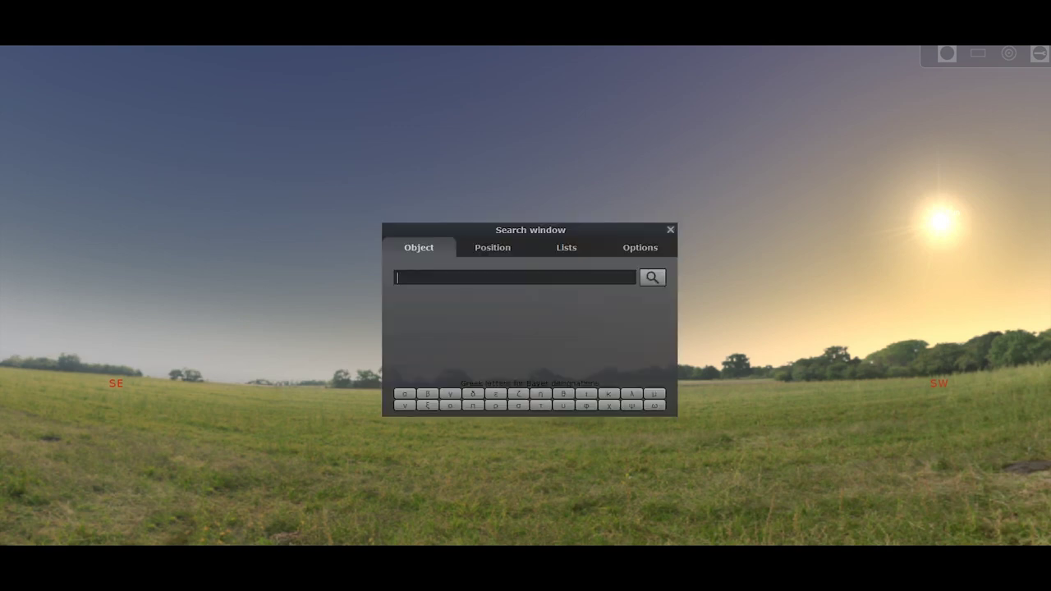
Search for Polaris in Stellarium and centre the sky view on it, showing its star details
type("Polaris")
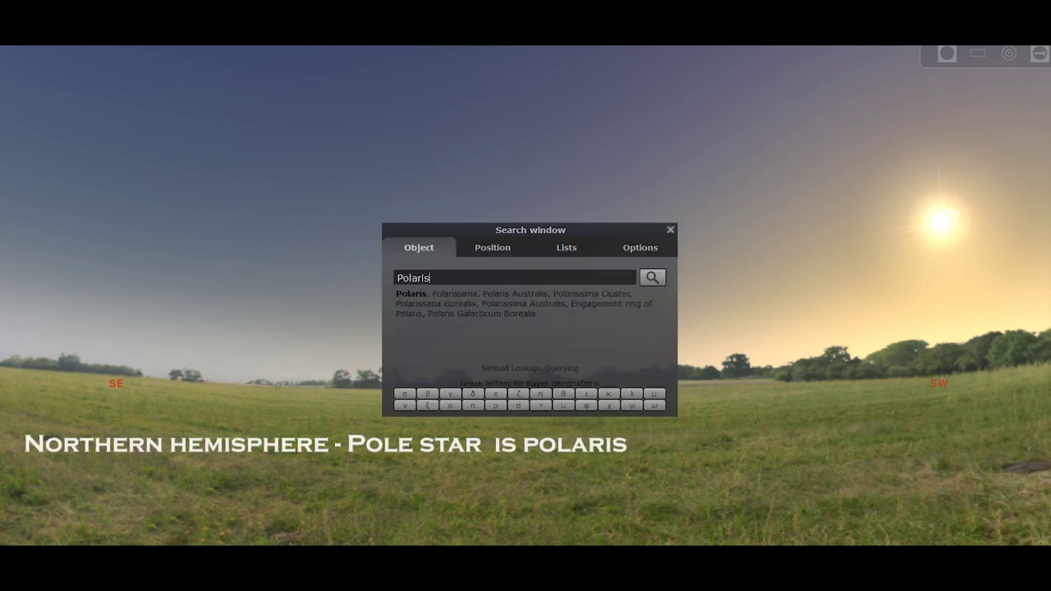
key("Return")
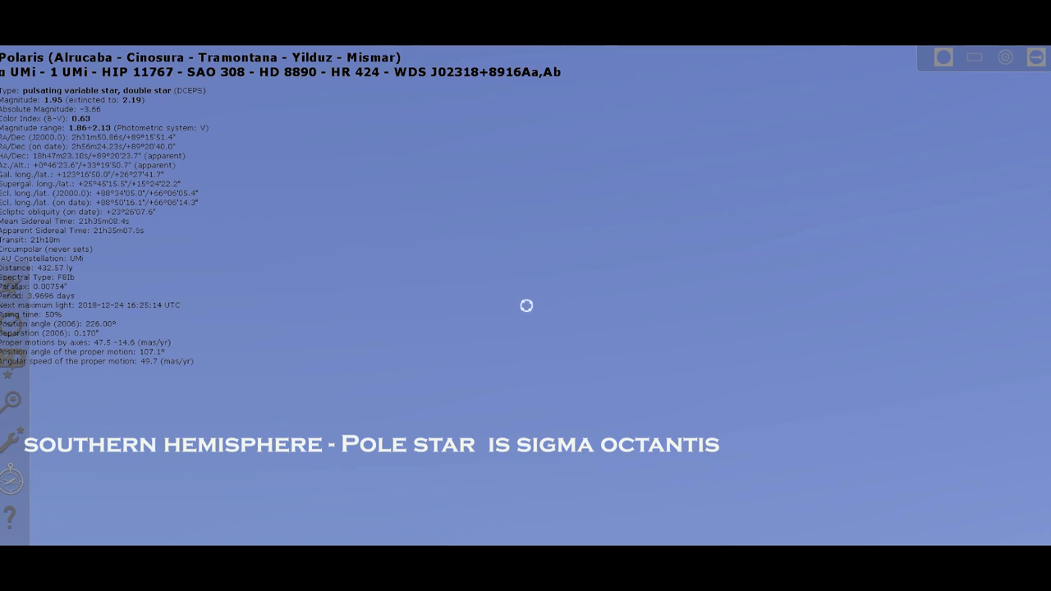
key("F6")
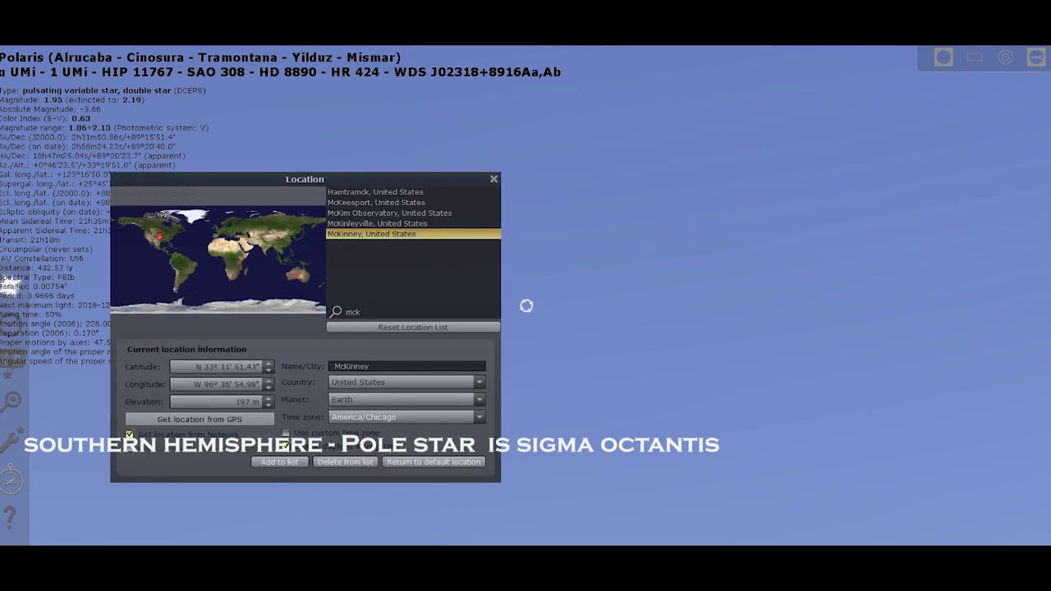
Set the observing location to Melbourne, Australia by searching 'melb'
key("BackSpace")
key("BackSpace")
key("BackSpace")
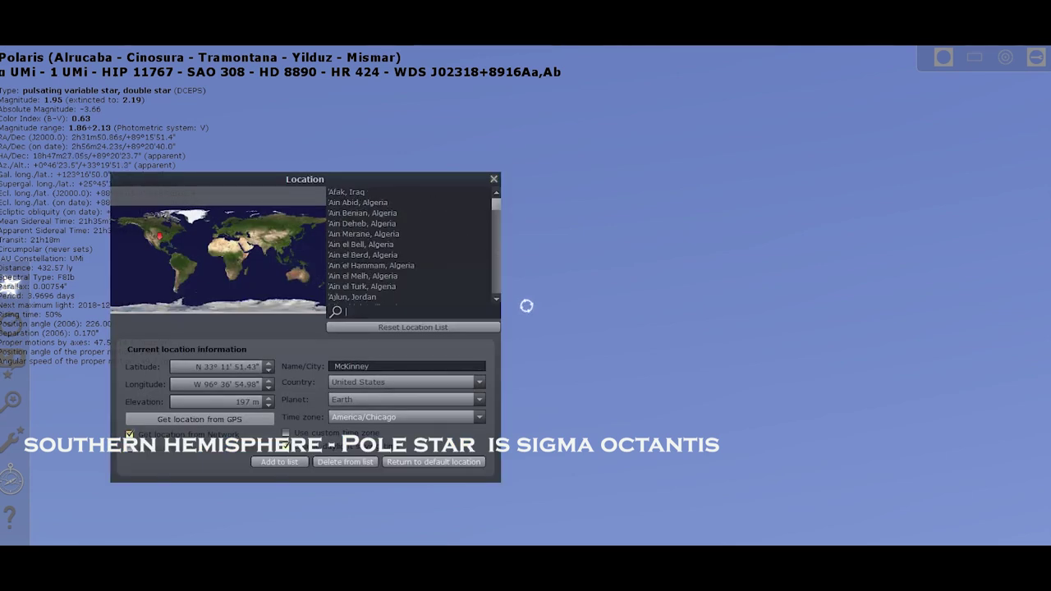
type("melb")
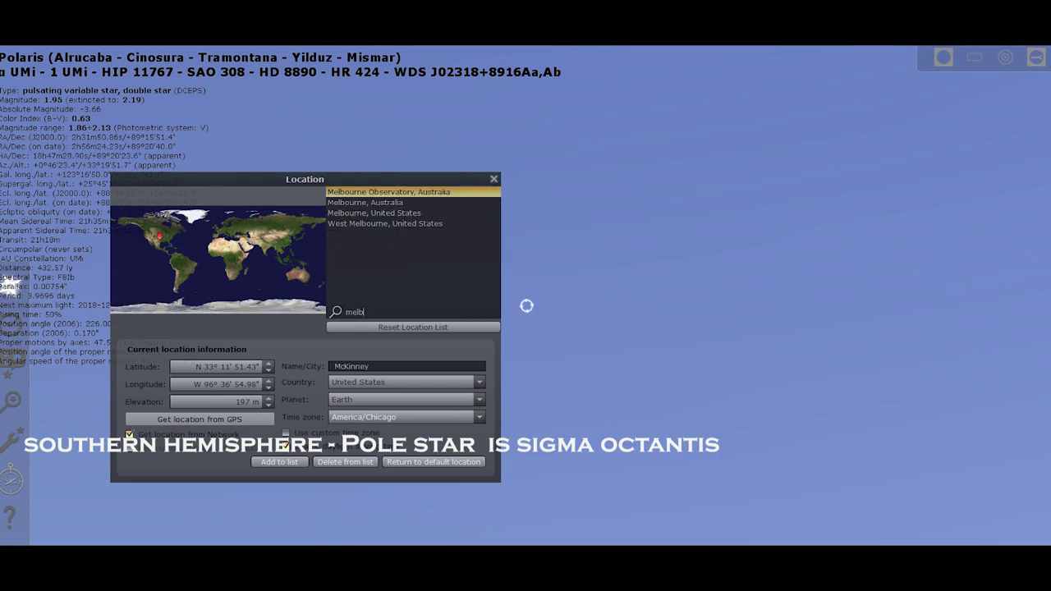
key("Down")
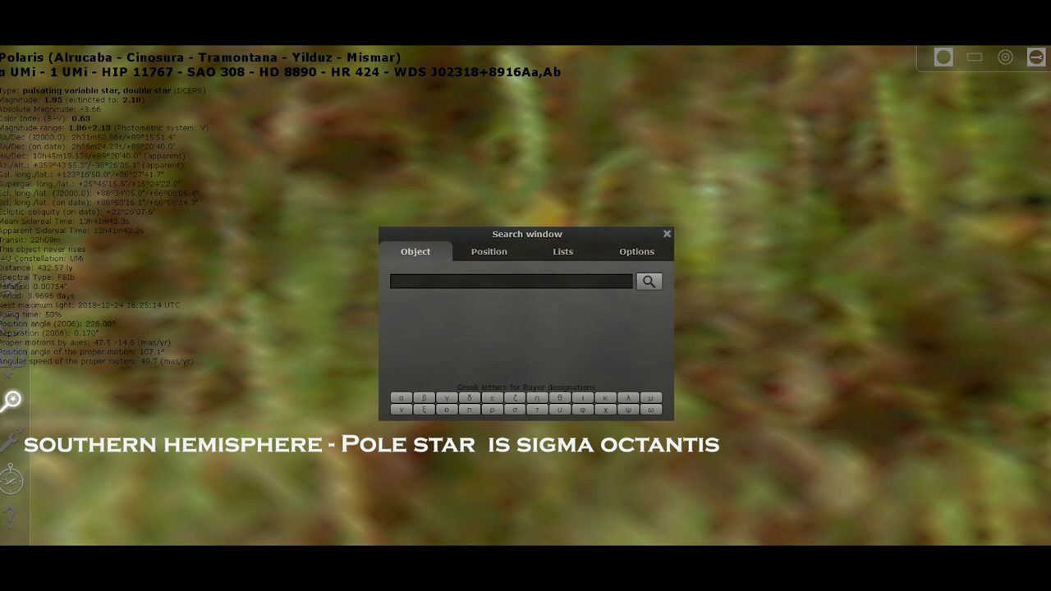
Enter 'Polaris australis' in Stellarium's object search field
type("Polaris ")
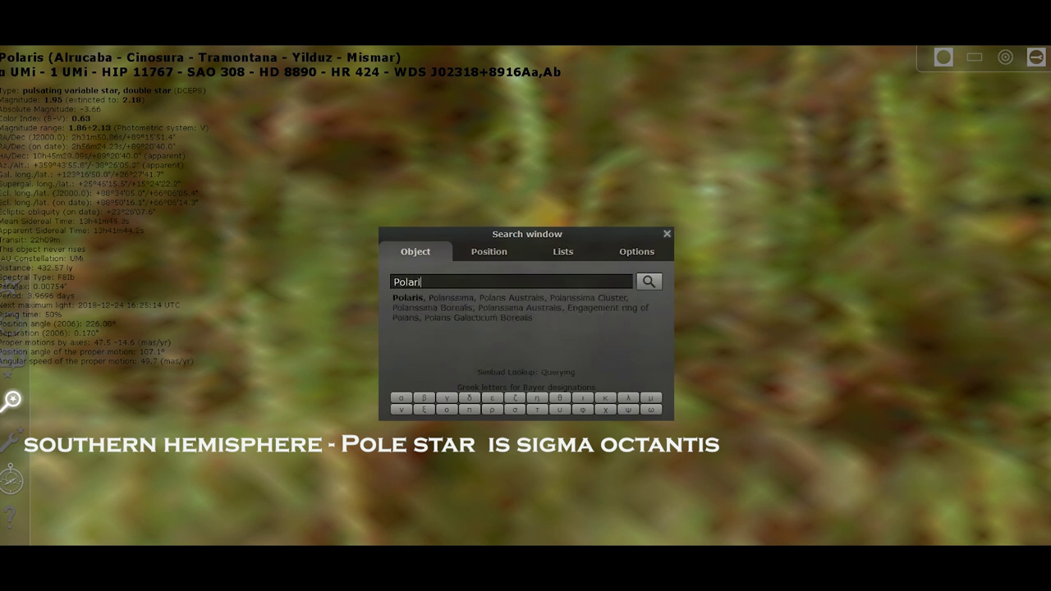
type("au")
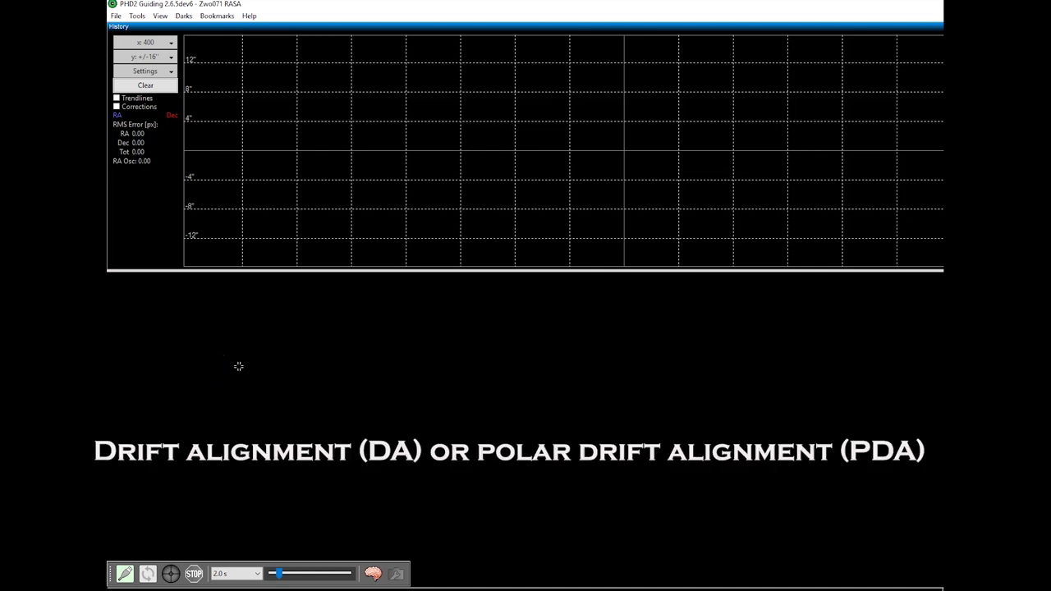
Show PHD2's Tools menu, highlighting the Static Polar Align option
left_click(140, 17)
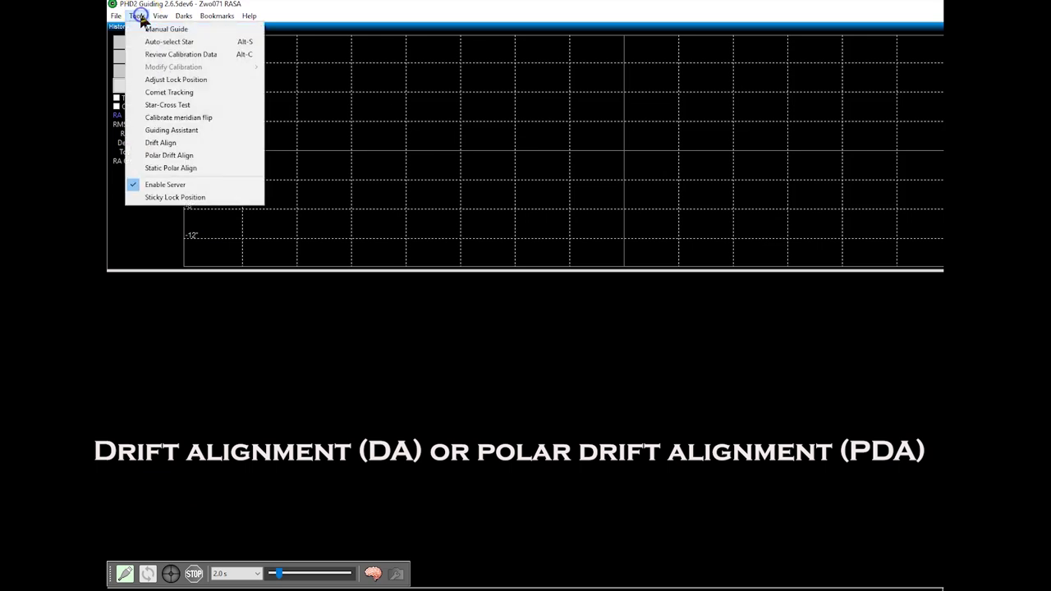
left_click(197, 169)
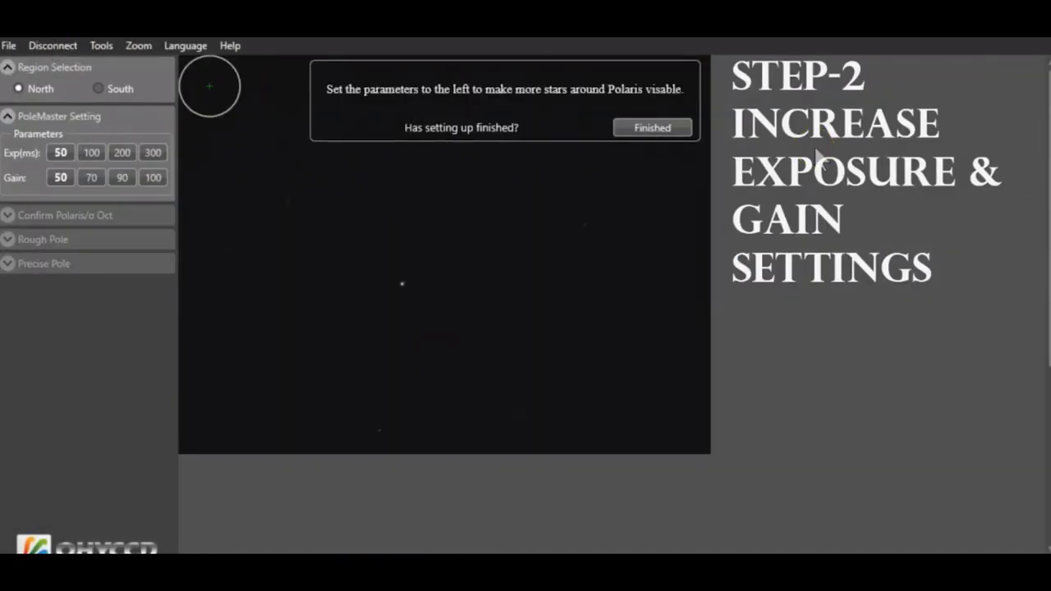
Connect the PoleMaster camera and rotate the star template to match around Polaris
left_click(122, 152)
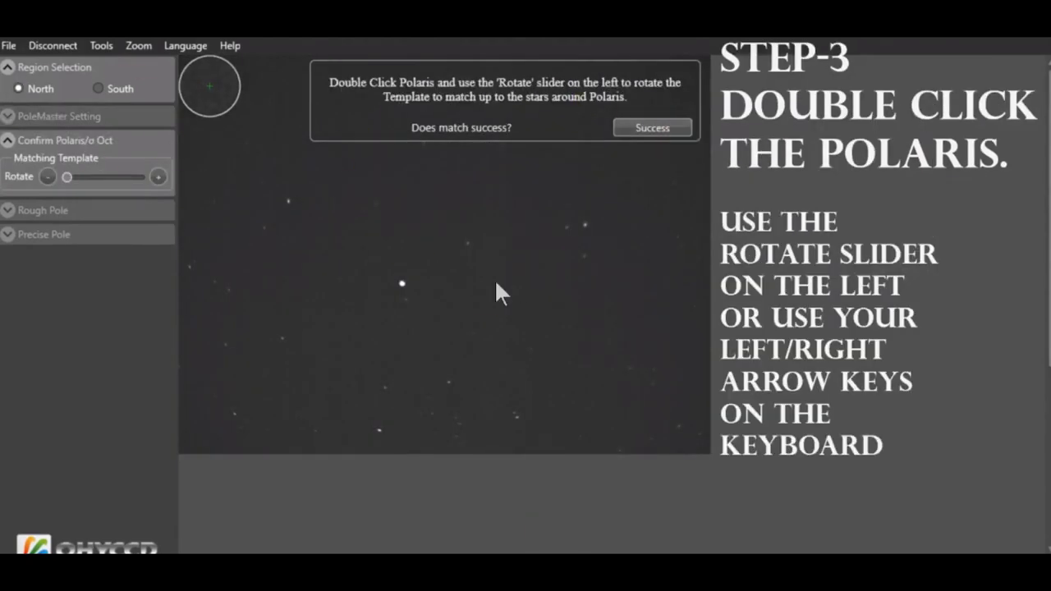
double_click(403, 284)
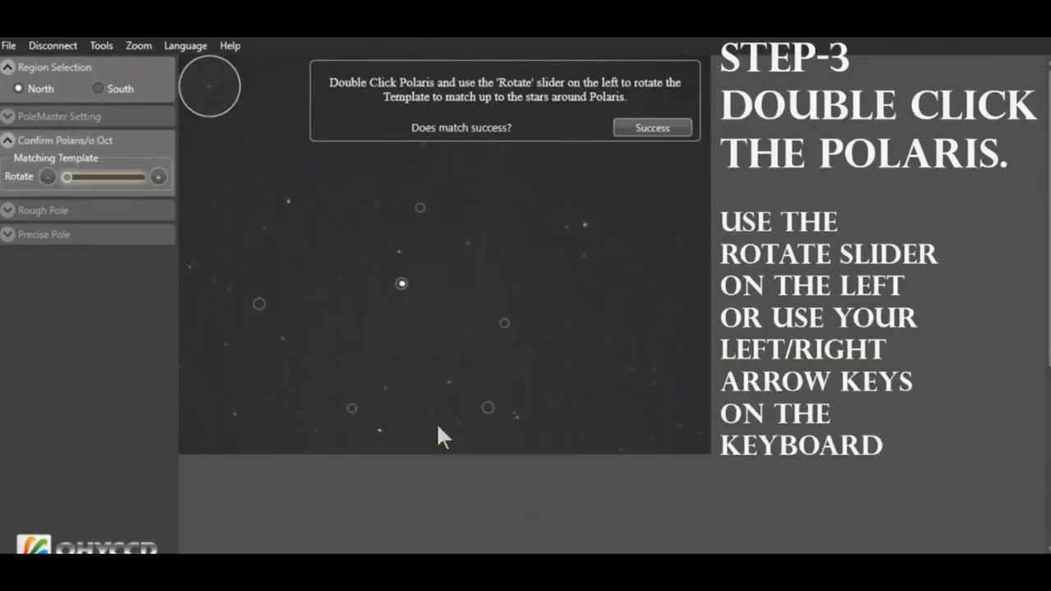
key("Right")
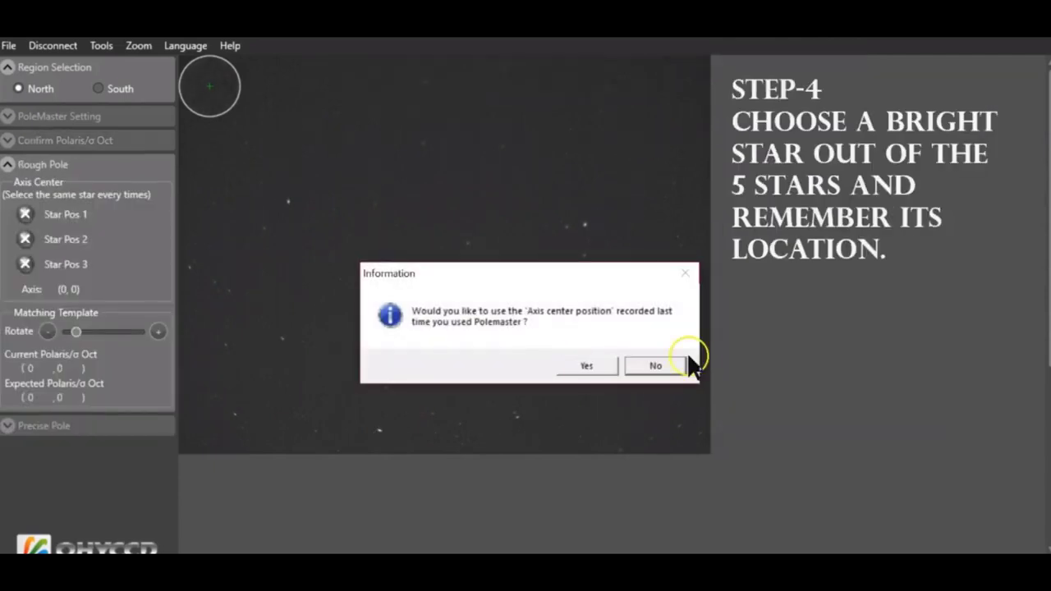
left_click(688, 360)
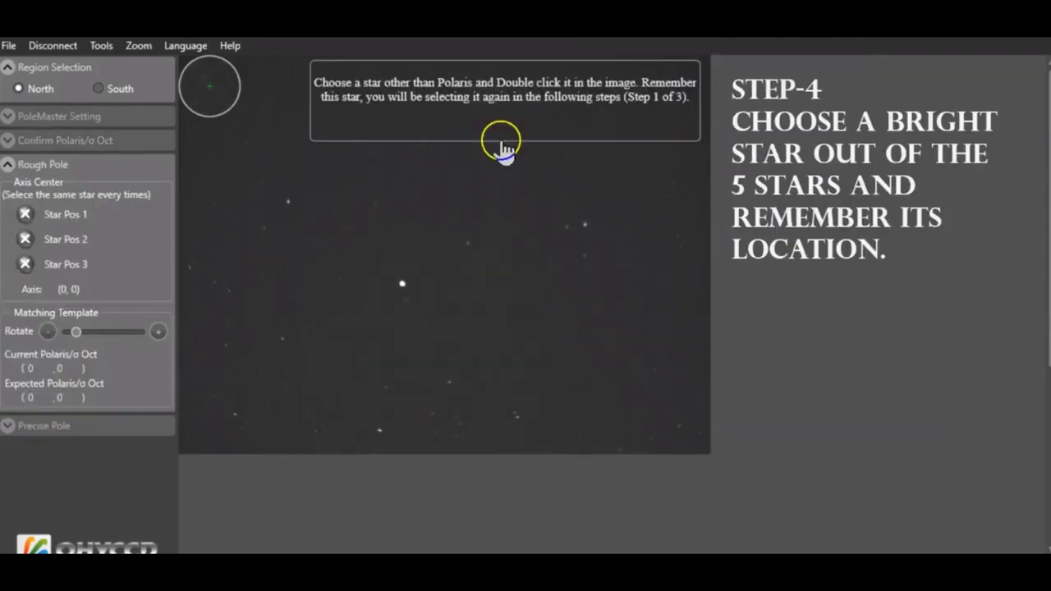
Mark the reference star at the first and second RA rotation positions
double_click(379, 431)
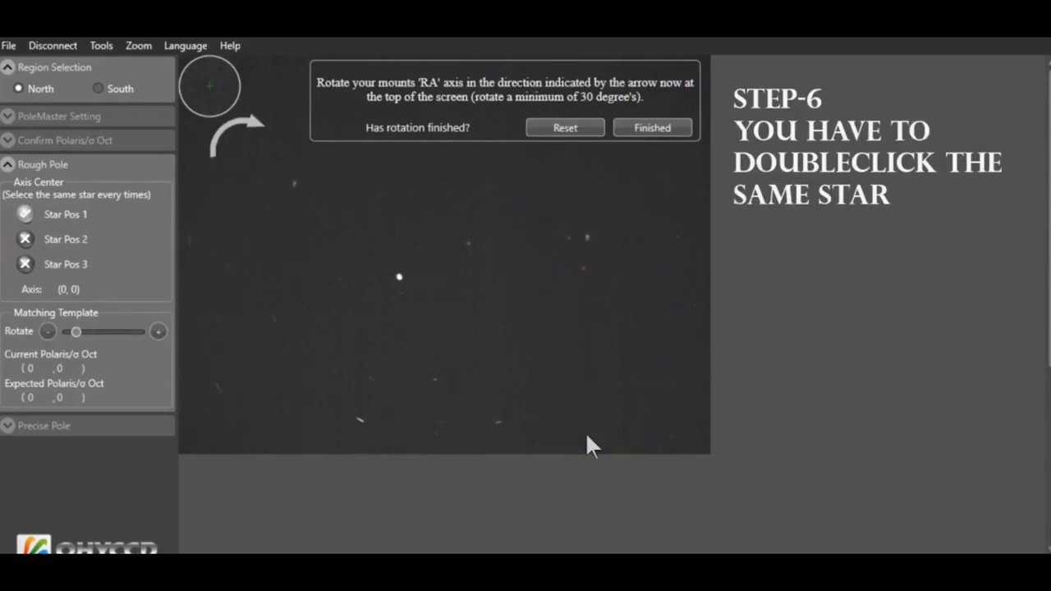
left_click(652, 129)
double_click(299, 355)
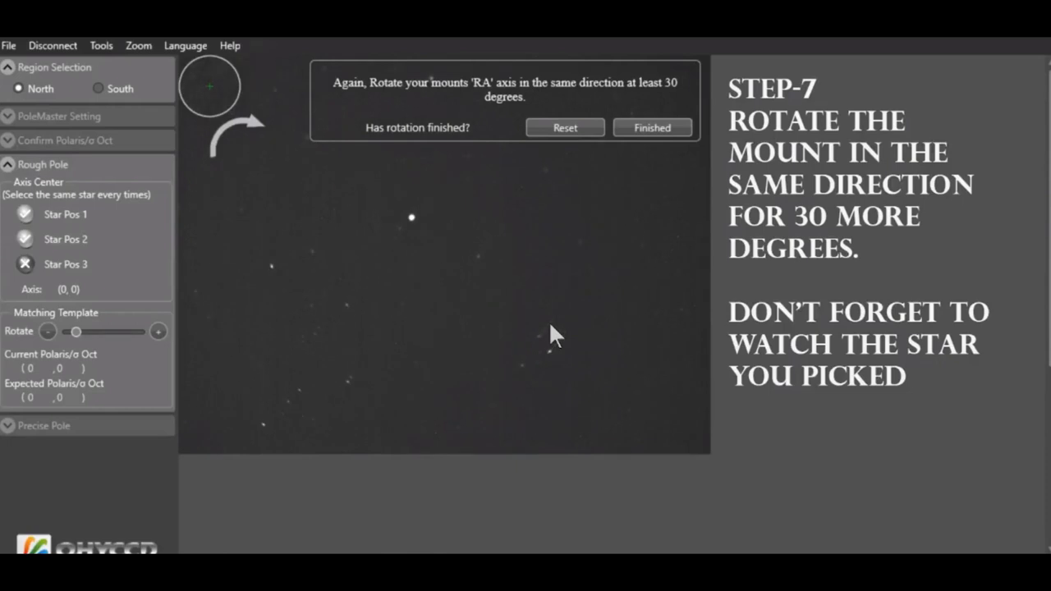
left_click(654, 126)
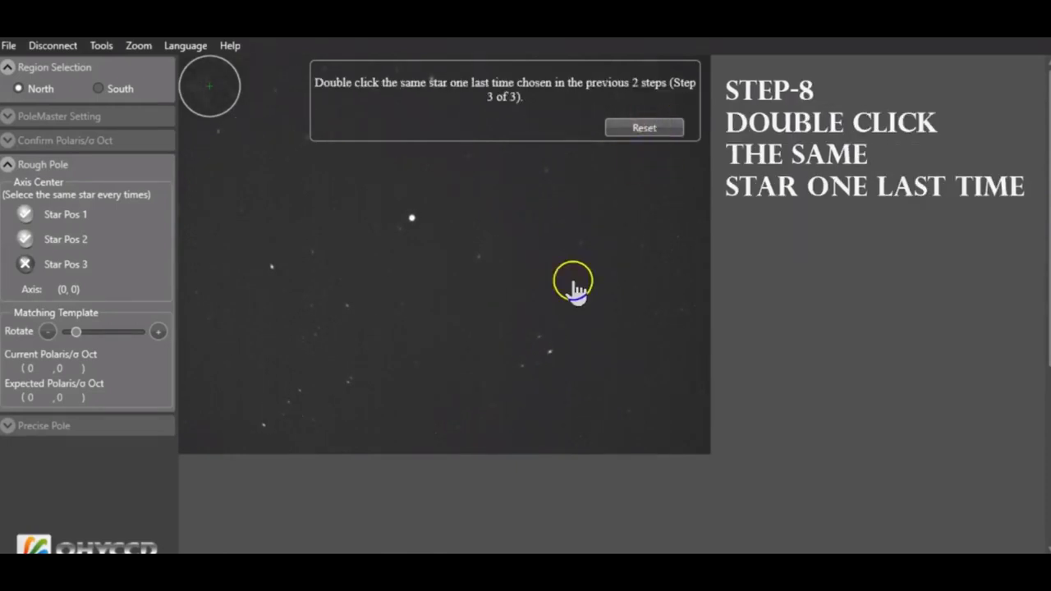
double_click(272, 267)
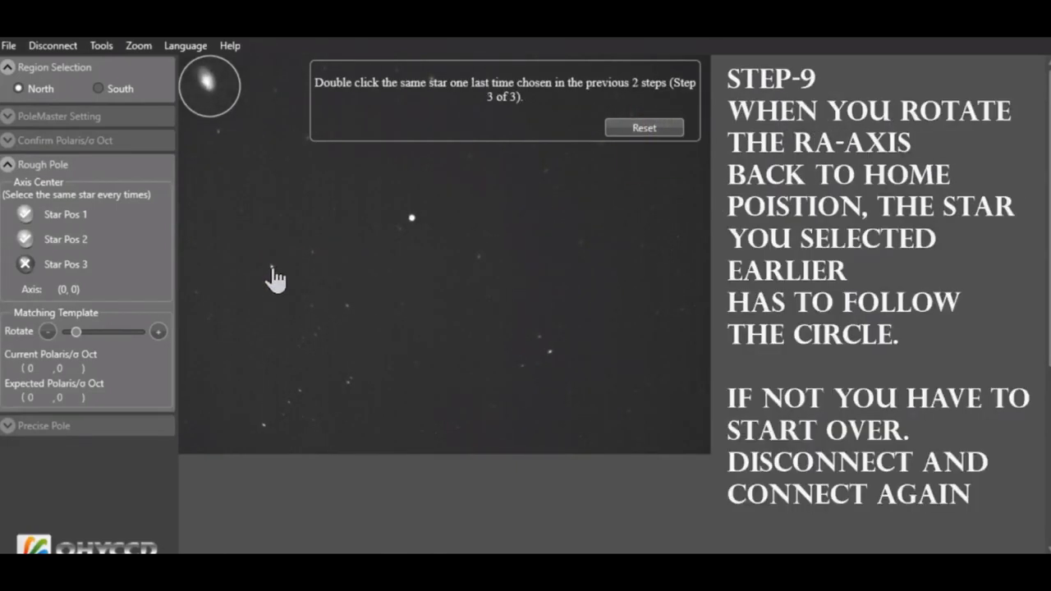
Set Star Pos 3, accept the RA axis centre at (681,490), then pick Polaris for the template
double_click(340, 377)
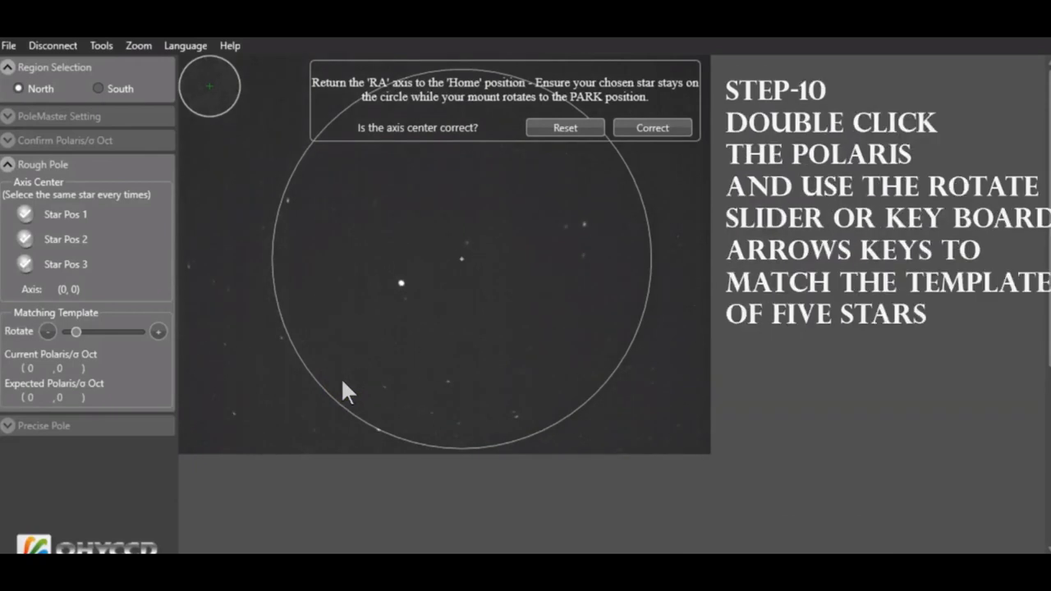
key("Return")
double_click(403, 285)
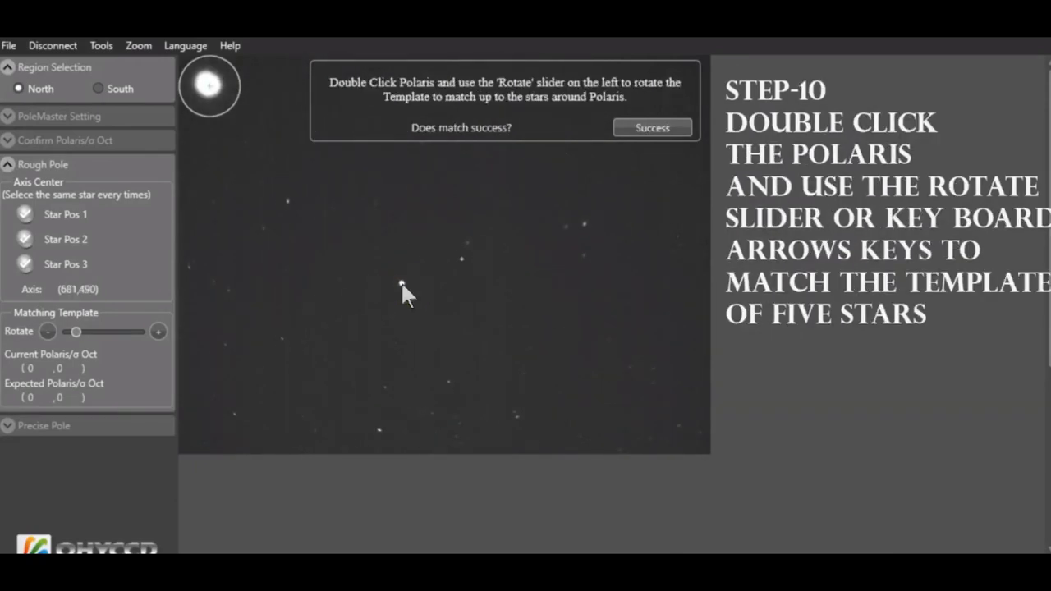
left_click(430, 369)
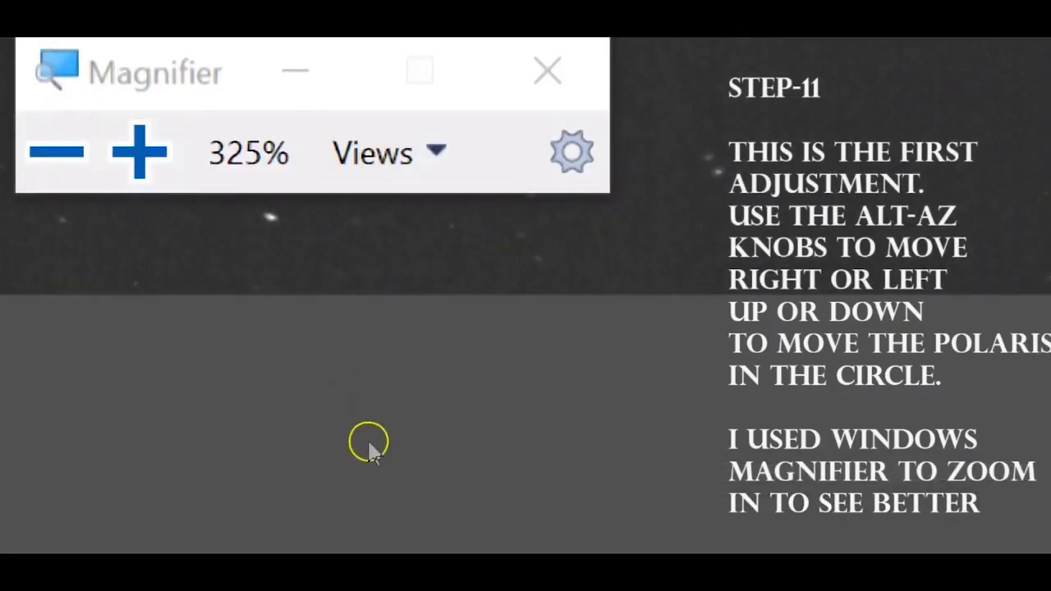
Magnify the star field and rematch the five-star template on Polaris successfully
key("super+minus")
key("super+minus")
key("super+minus")
key("super+minus")
key("super+plus")
left_click_drag(277, 264, 412, 383)
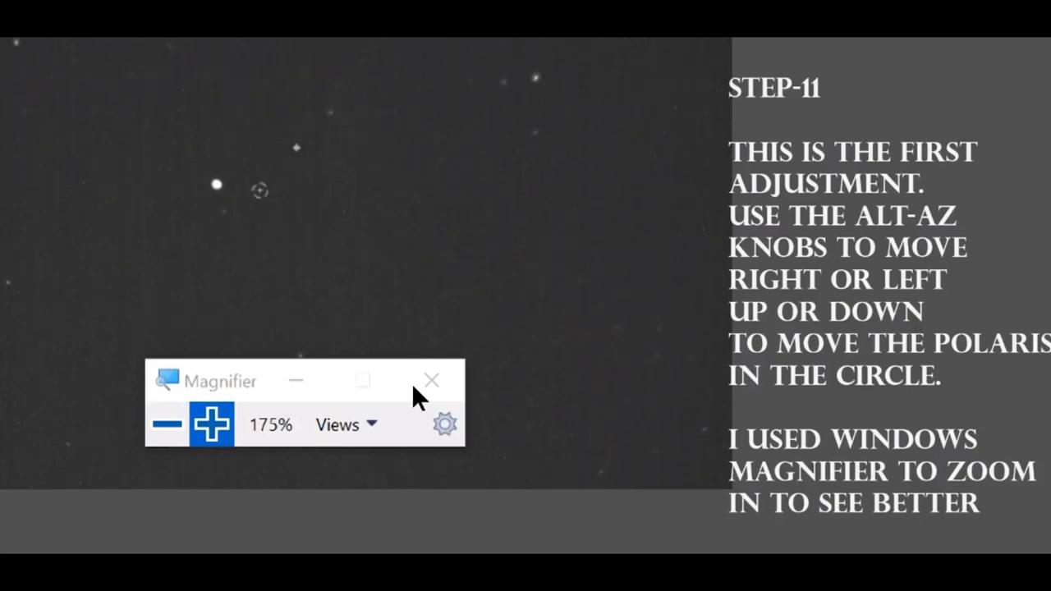
key("super+plus")
key("super+plus")
key("super+plus")
key("super+plus")
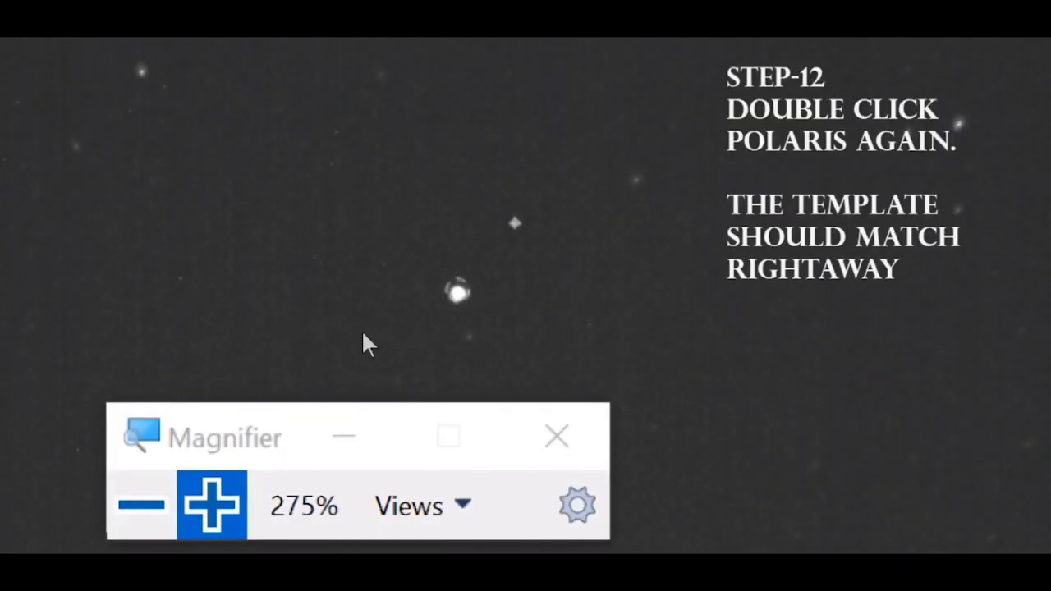
double_click(482, 336)
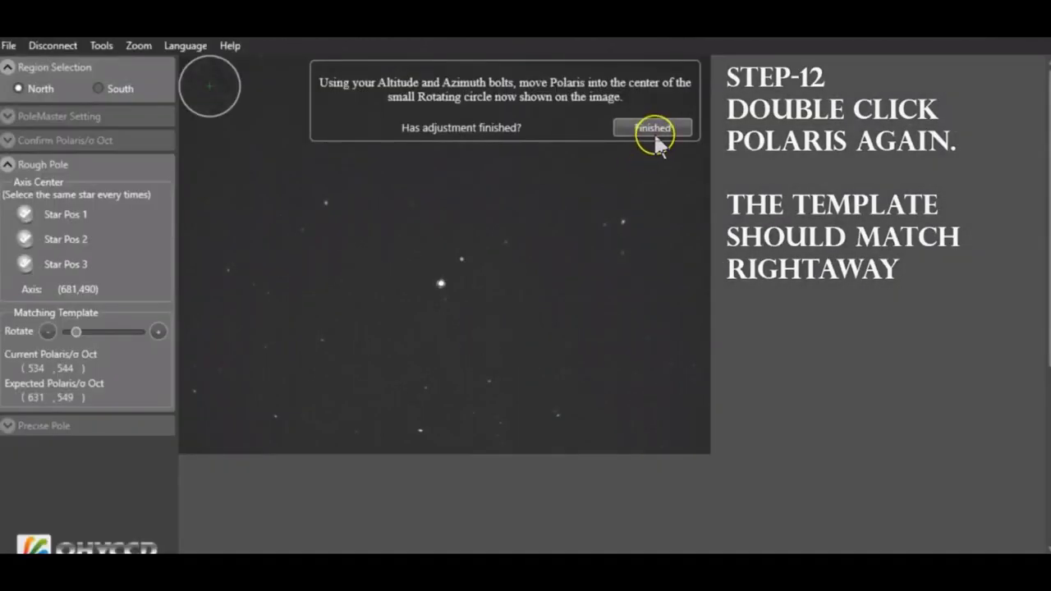
left_click(654, 132)
double_click(441, 285)
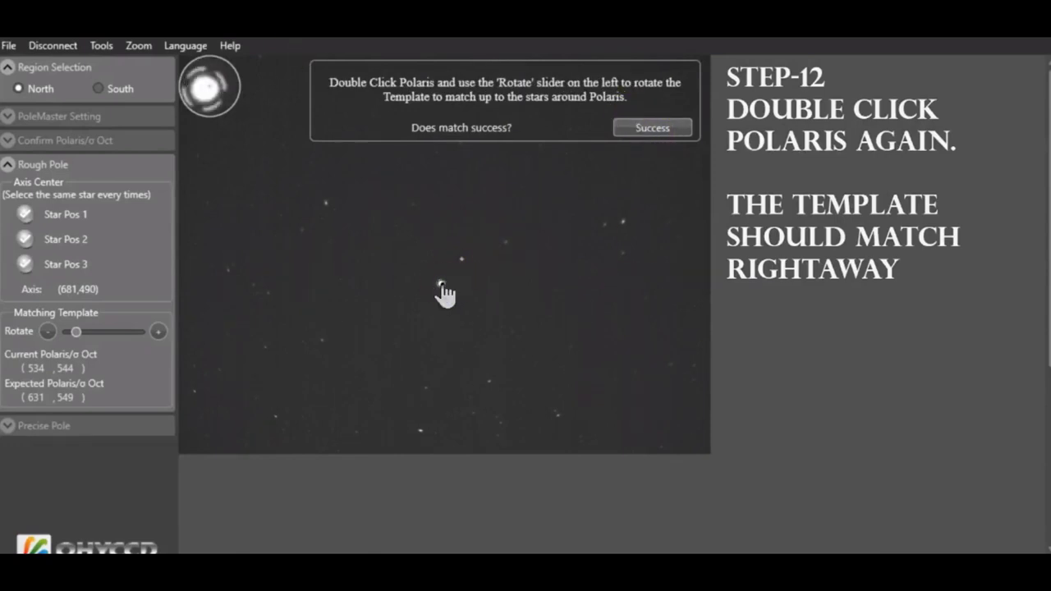
left_click(655, 130)
Run Start Monitor for the precise pole adjustment, then mark it Finished
left_click(74, 493)
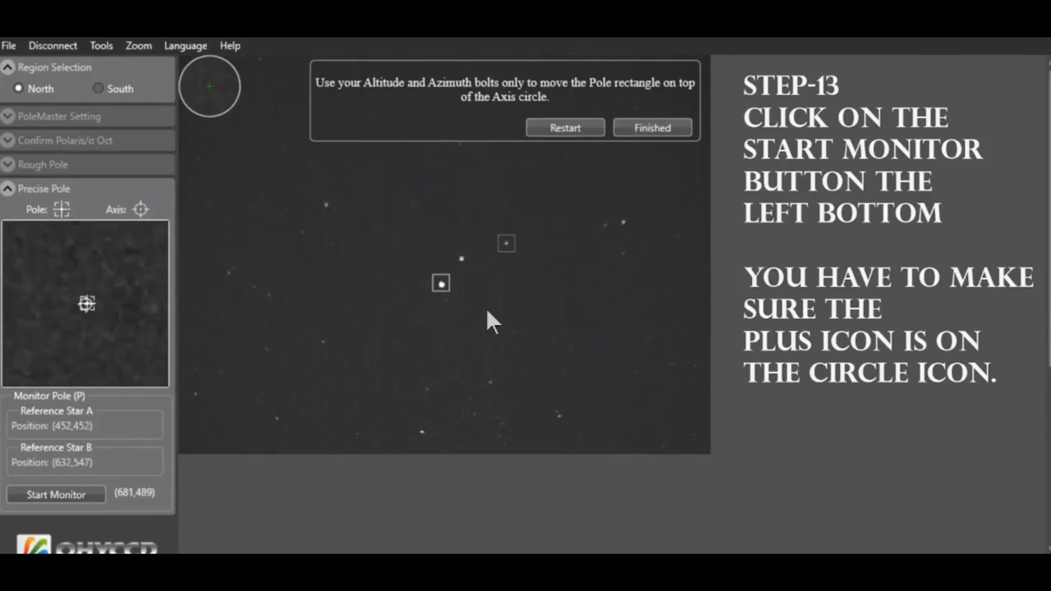
left_click(496, 287)
left_click(654, 125)
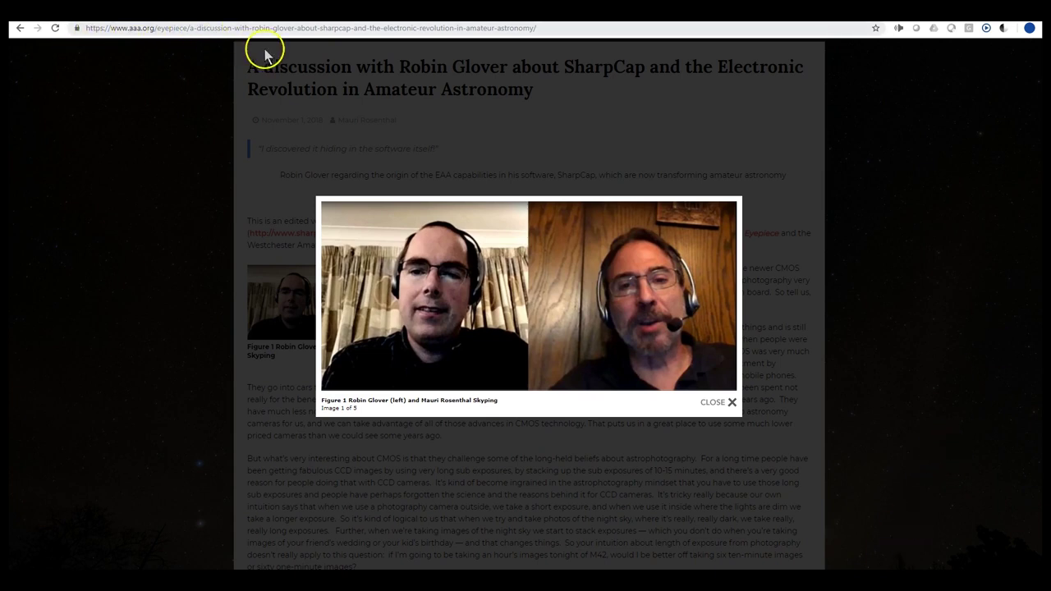
Close the enlarged photo in the aaa.org SharpCap interview article
left_click(726, 403)
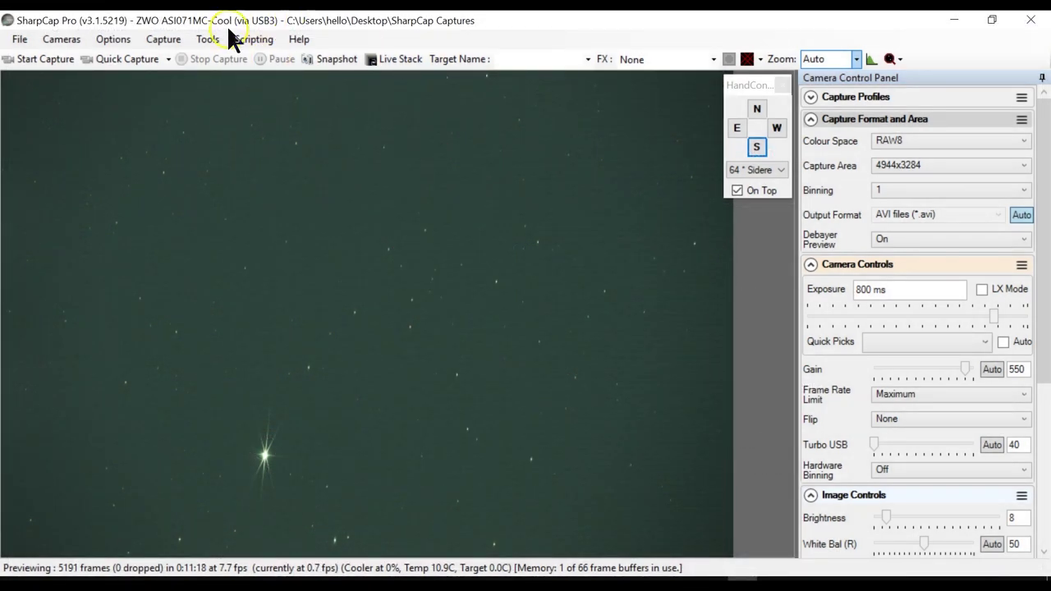
Launch Polar Align from SharpCap's Tools menu
left_click(206, 41)
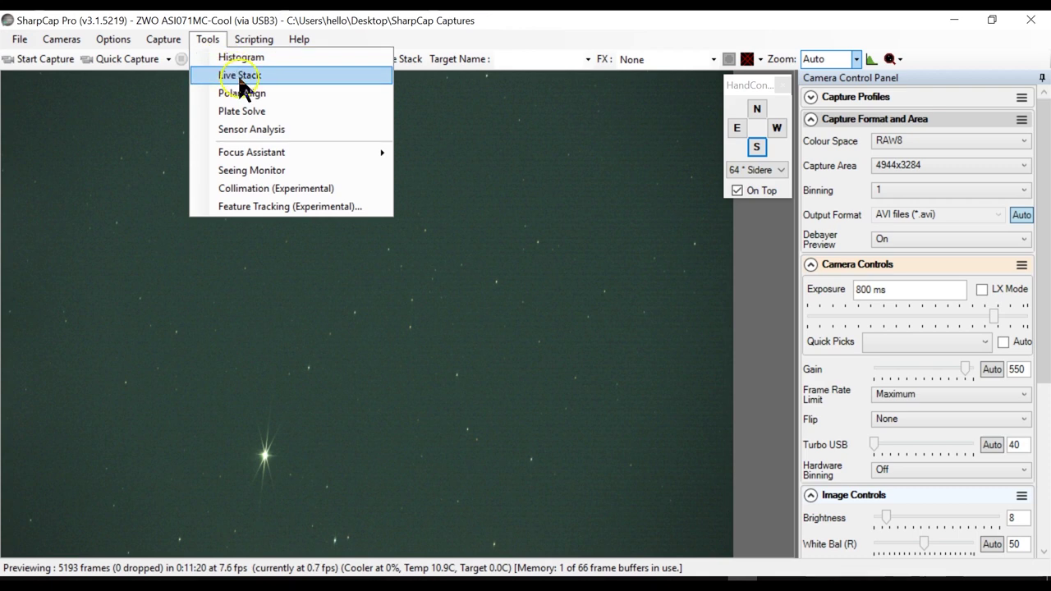
left_click(243, 95)
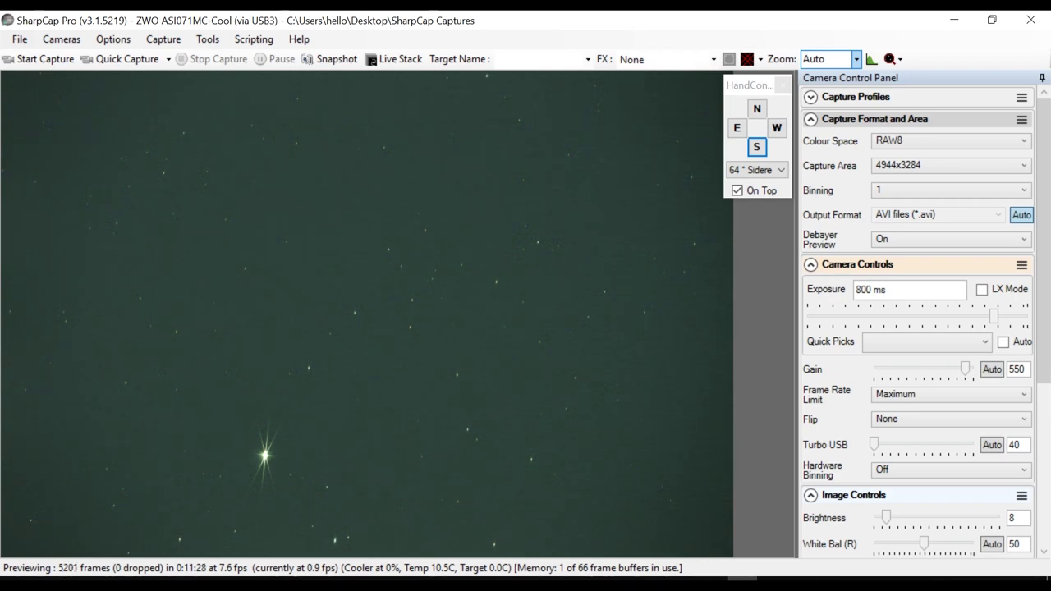
left_click(197, 37)
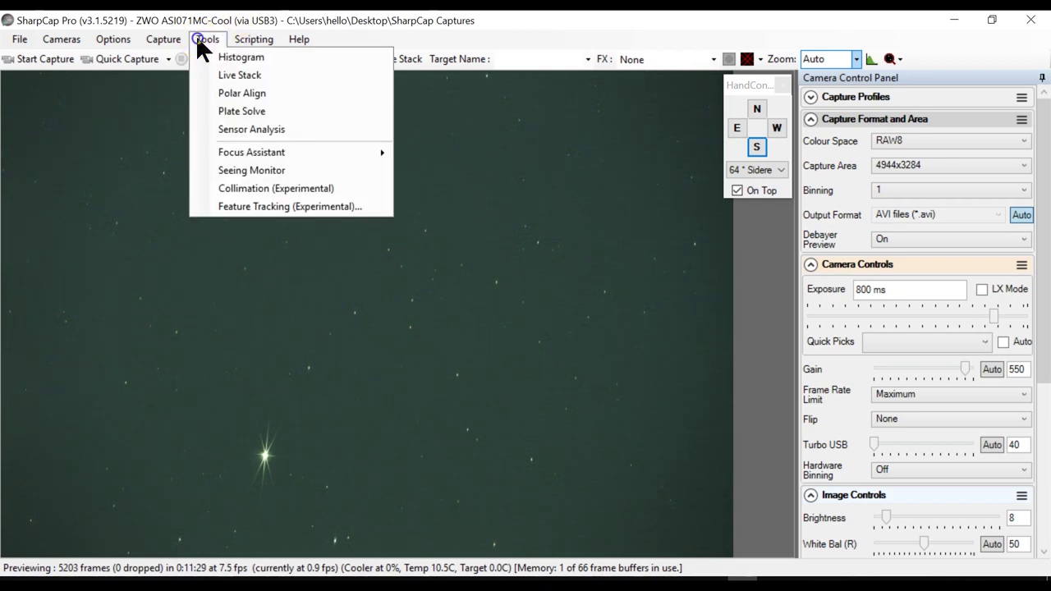
left_click(239, 95)
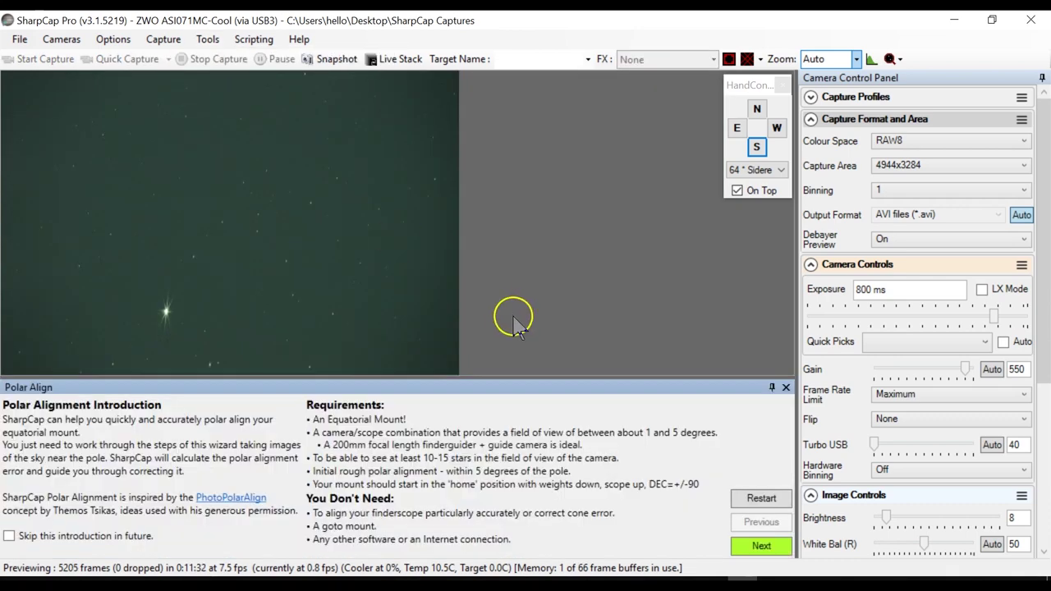
Start Step 1 so SharpCap captures and plate-solves the first frame near the pole
left_click(759, 546)
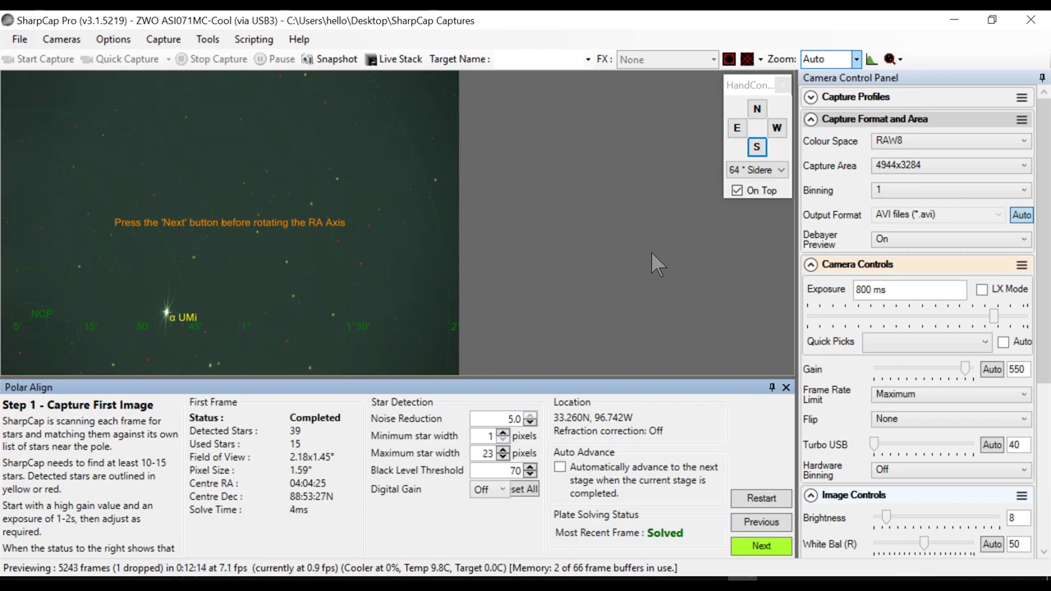
Capture the second image after a 90° RA rotation and reach the Final Step's 01°14'21" error readout
left_click(766, 545)
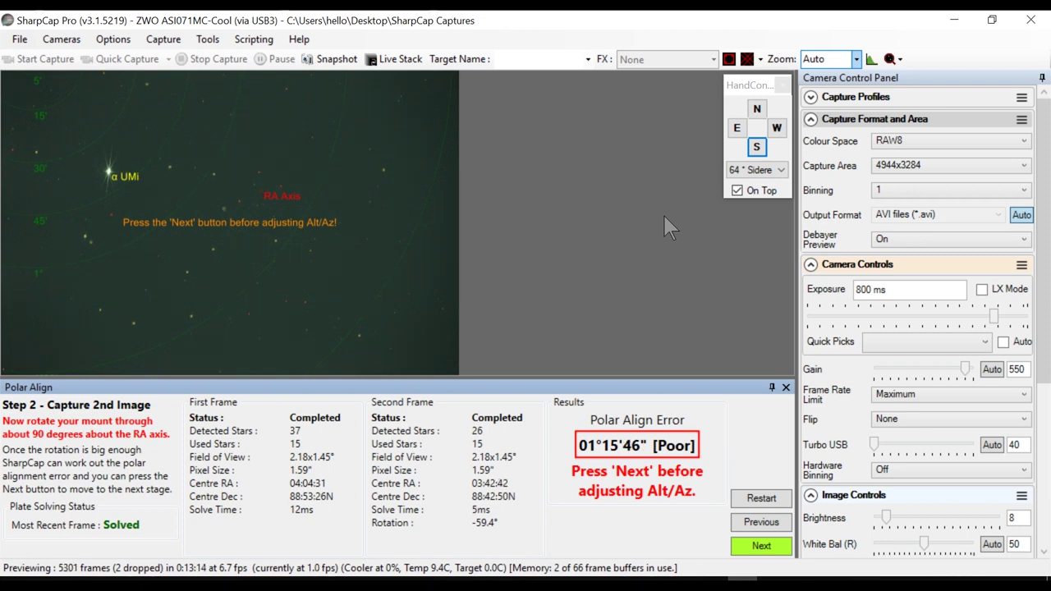
left_click(762, 543)
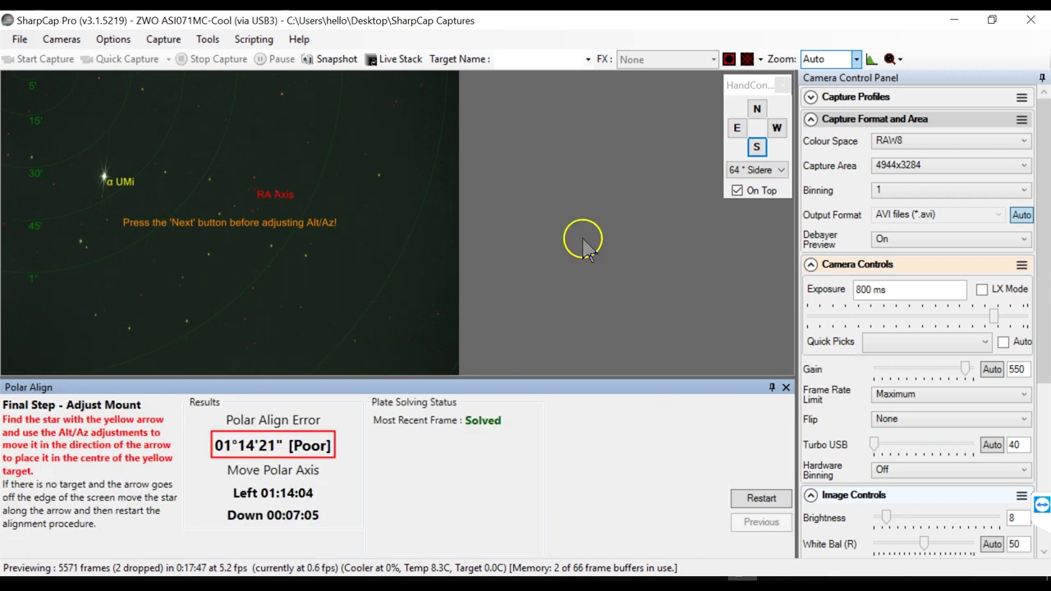